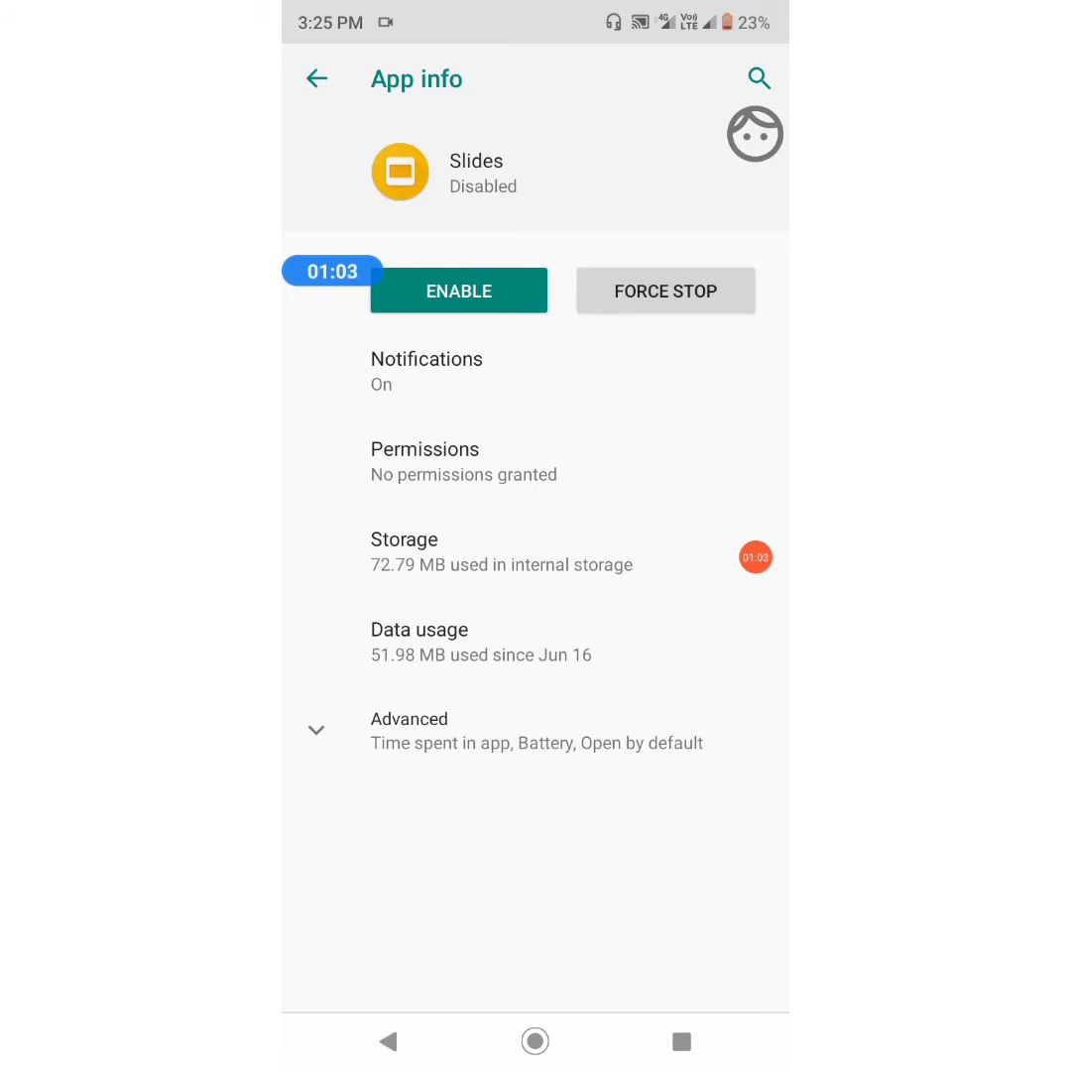
Clear Amazon's cache to 0 B, cutting its storage from 140 MB to 110 MB.
left_click(317, 79)
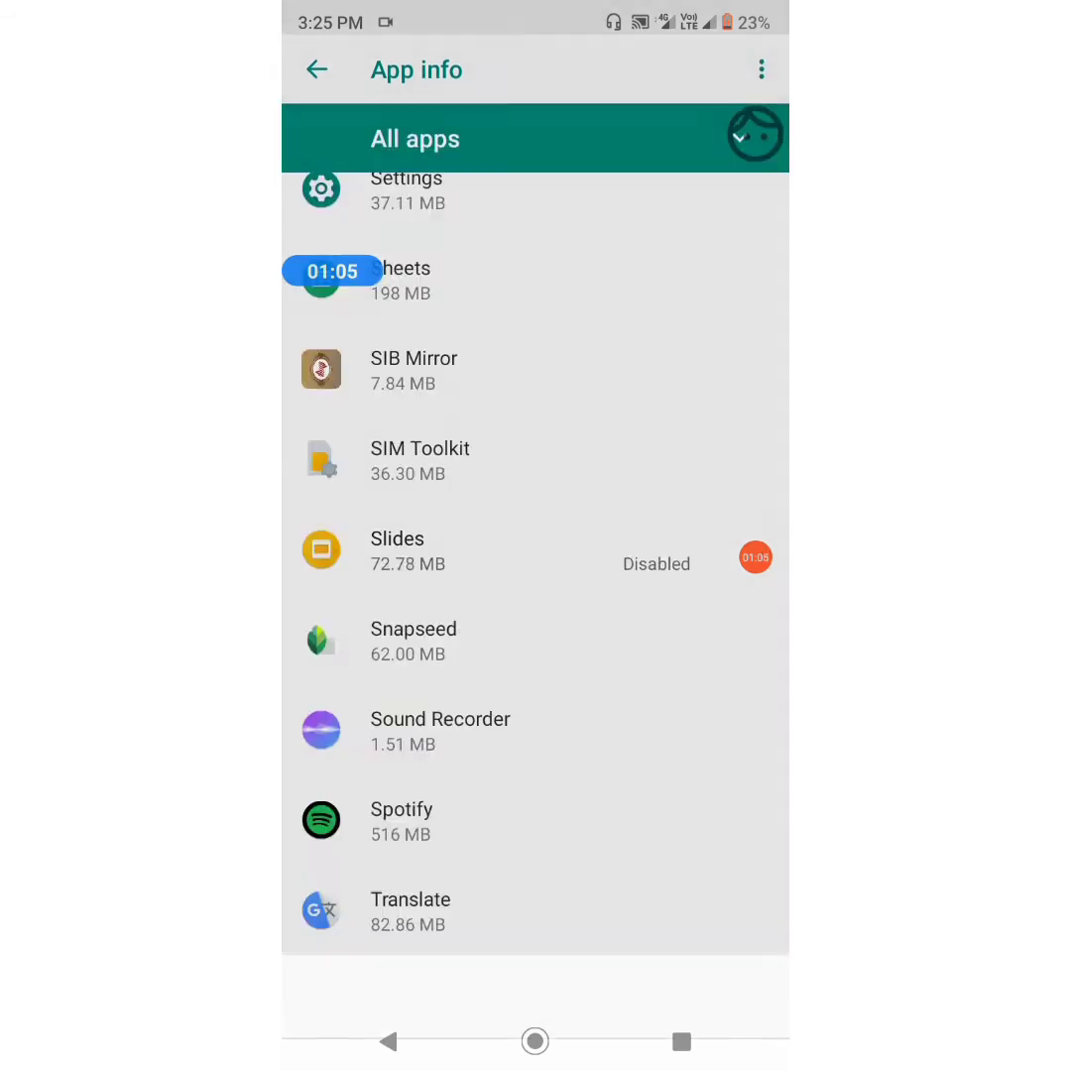
scroll(536, 595, "up", 5)
scroll(536, 595, "up", 5)
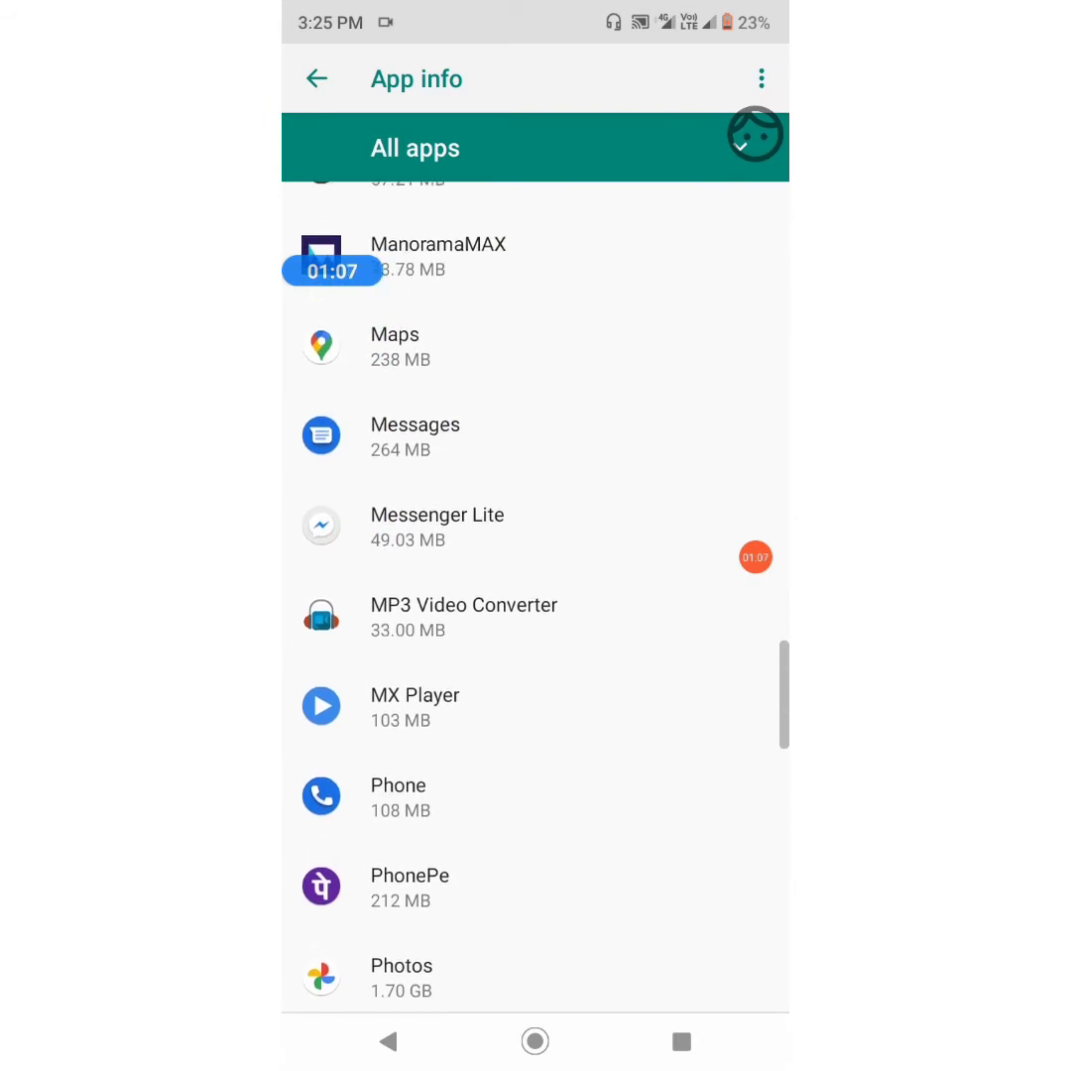
scroll(535, 595, "up", 5)
scroll(536, 596, "up", 4)
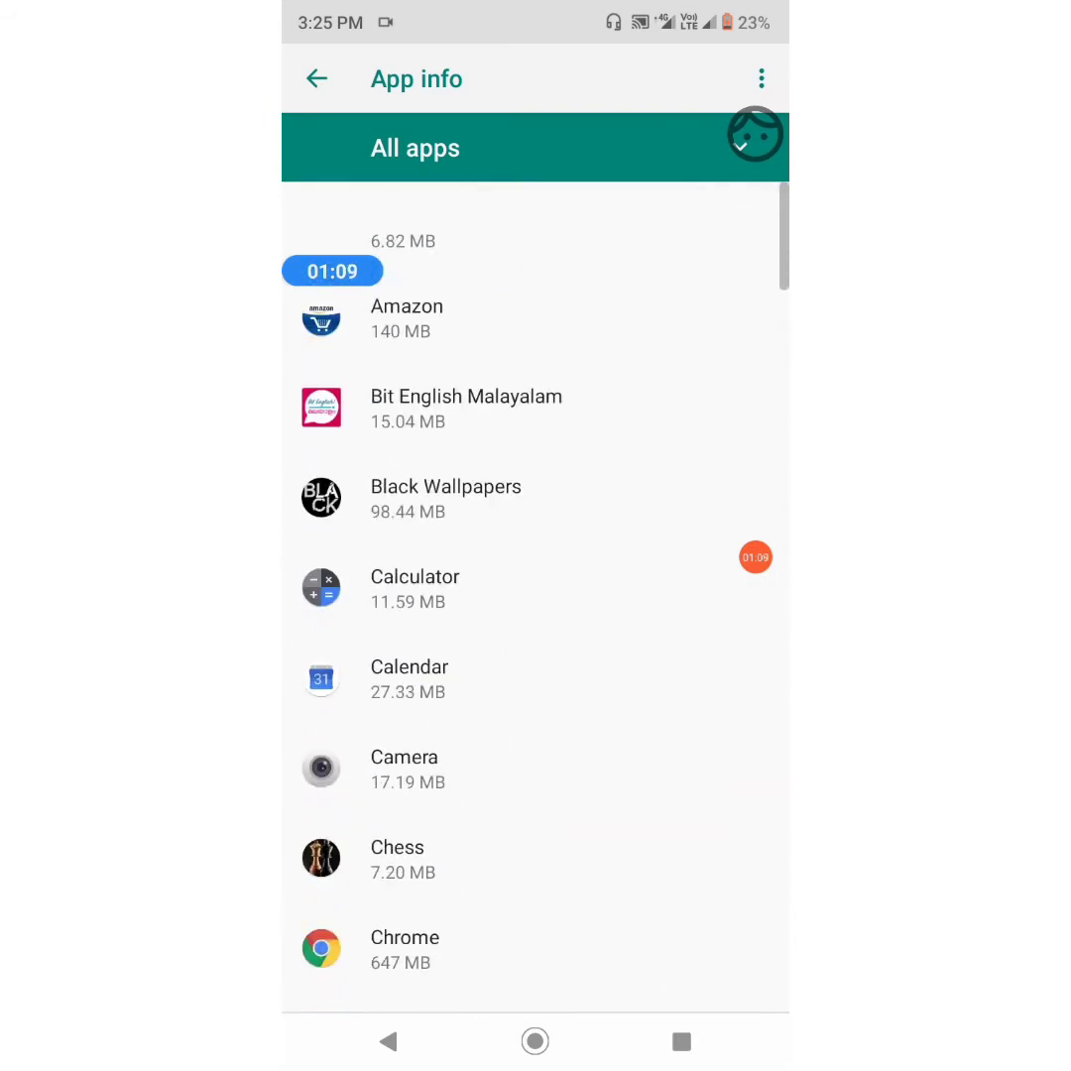
left_click(476, 318)
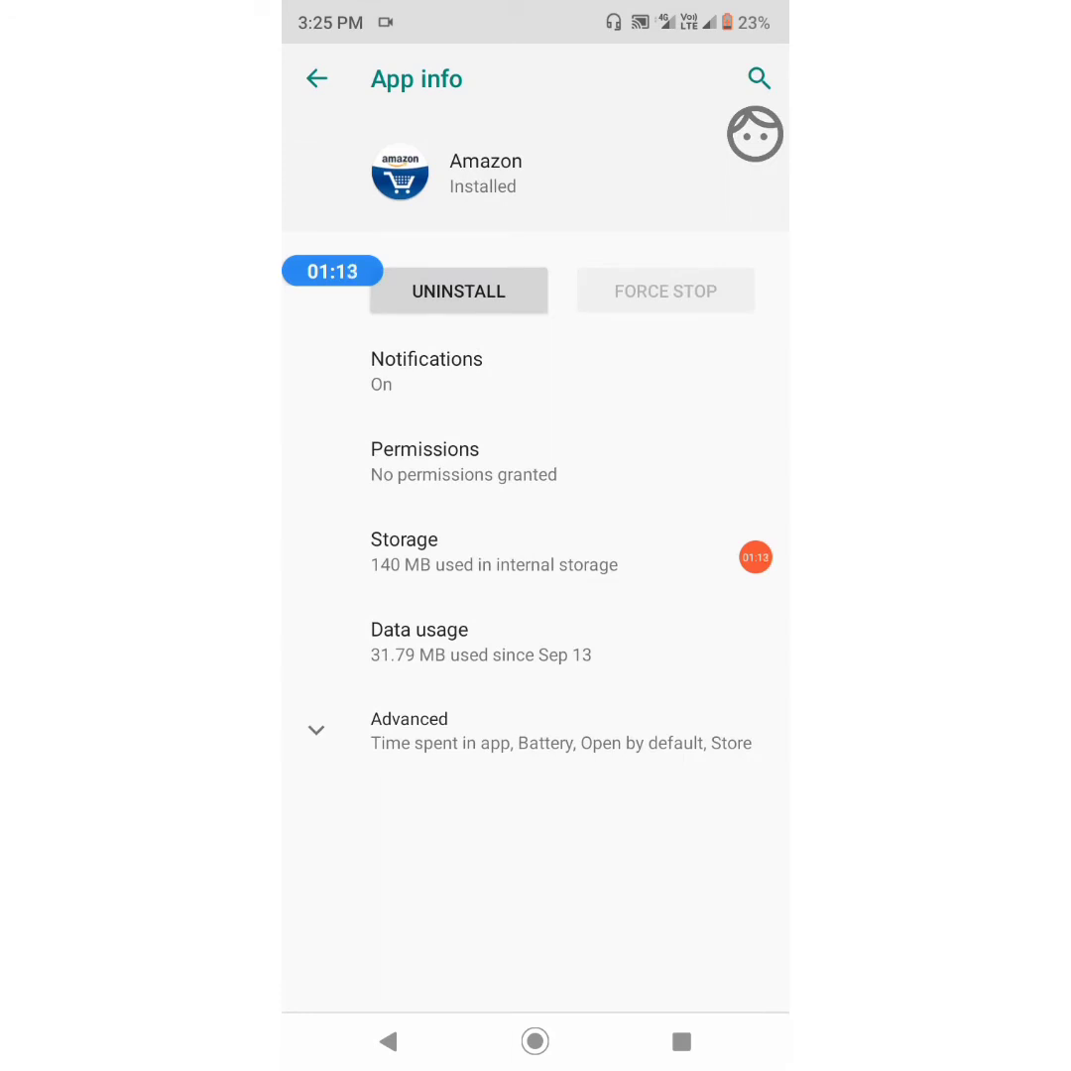
left_click(536, 551)
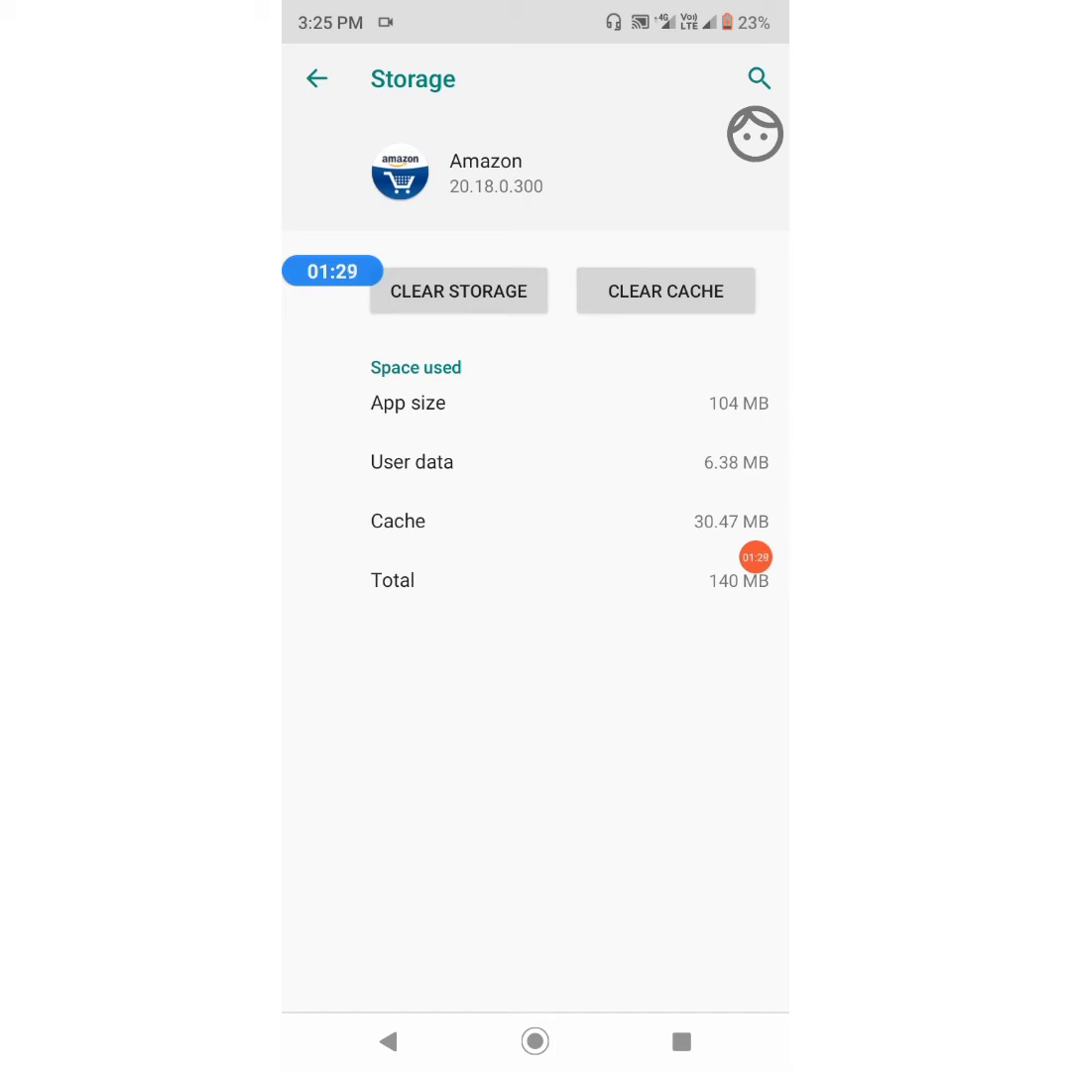
left_click(666, 291)
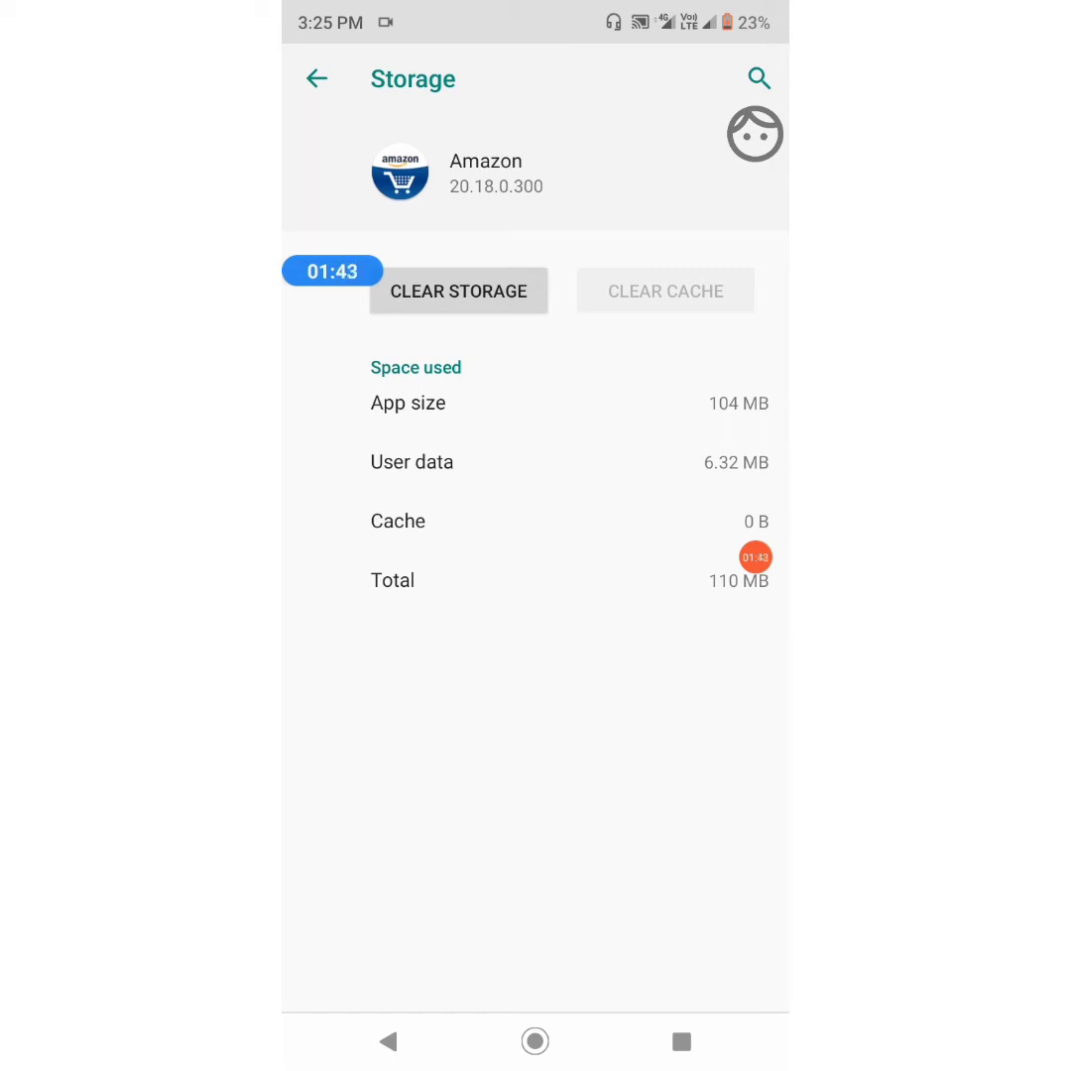
Go back to All apps and force-stop Calculator, confirming with OK.
left_click(316, 79)
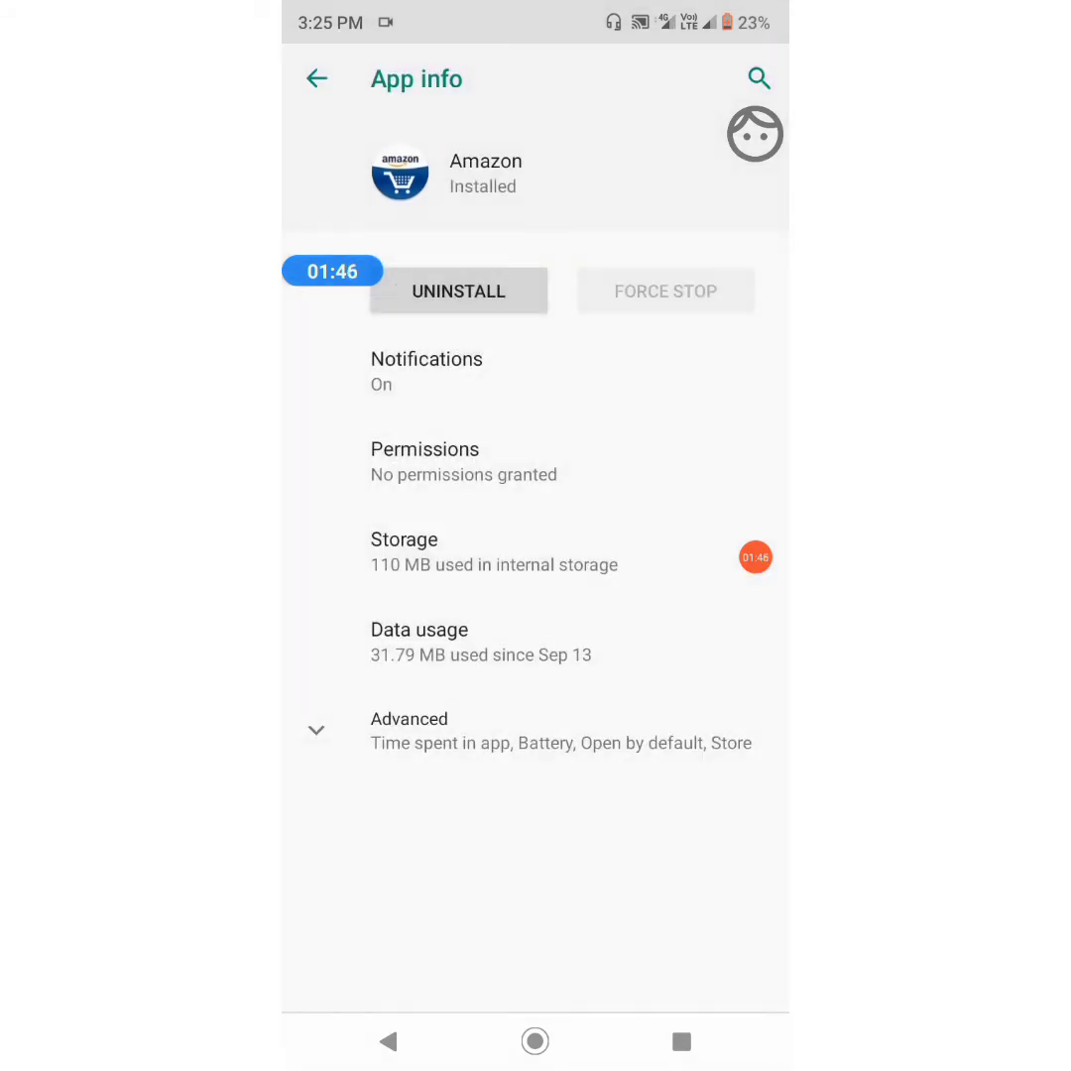
left_click(317, 79)
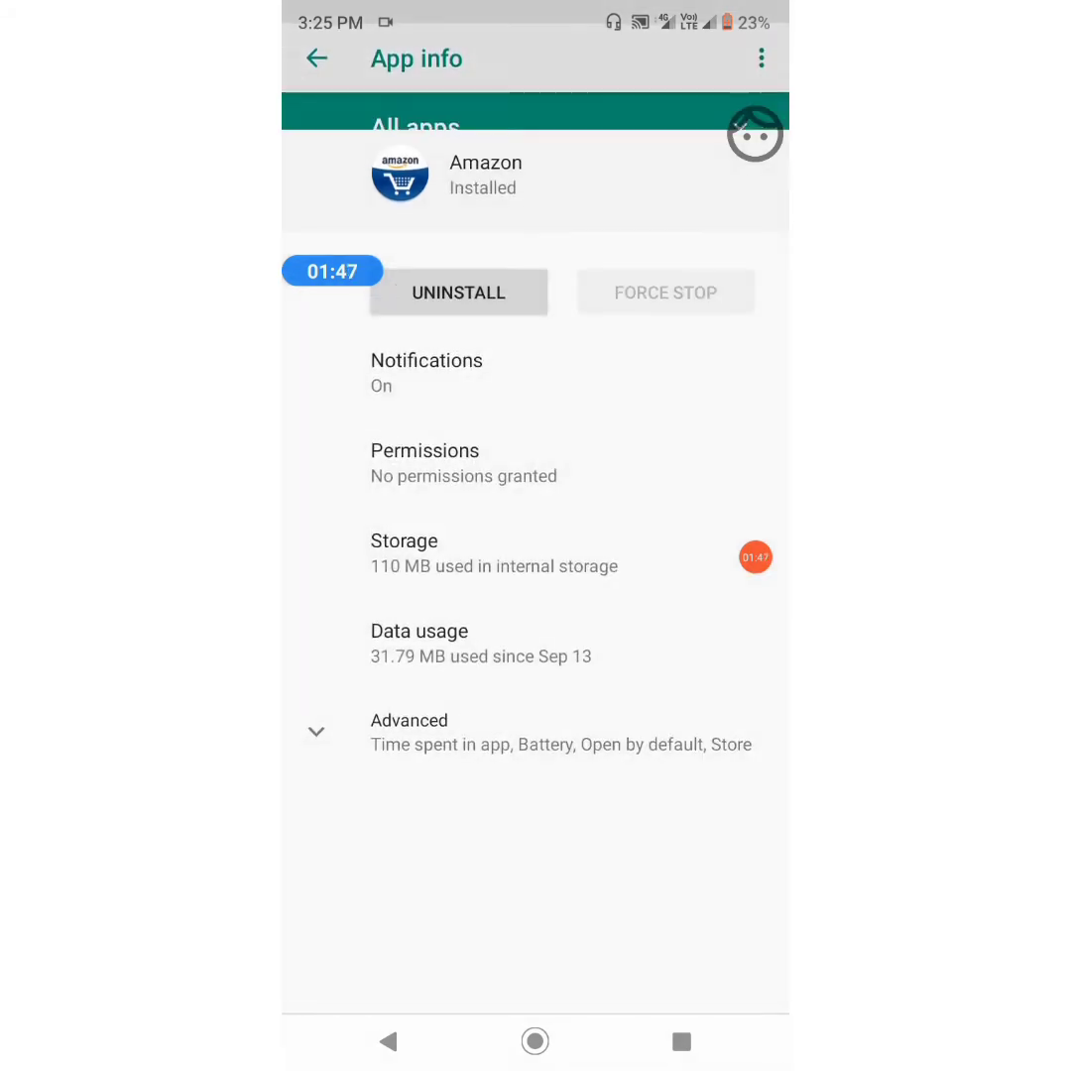
left_click(535, 425)
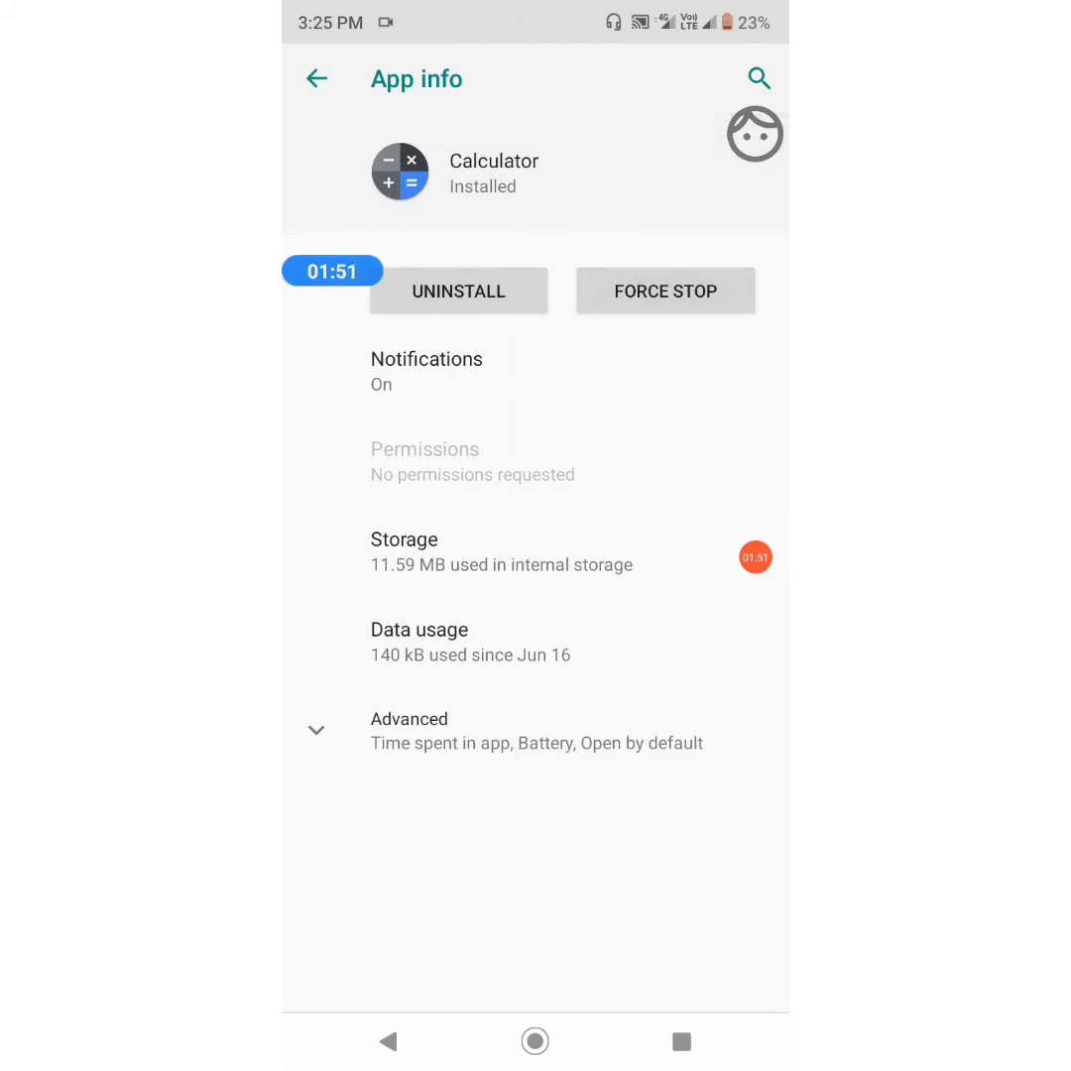
left_click(316, 78)
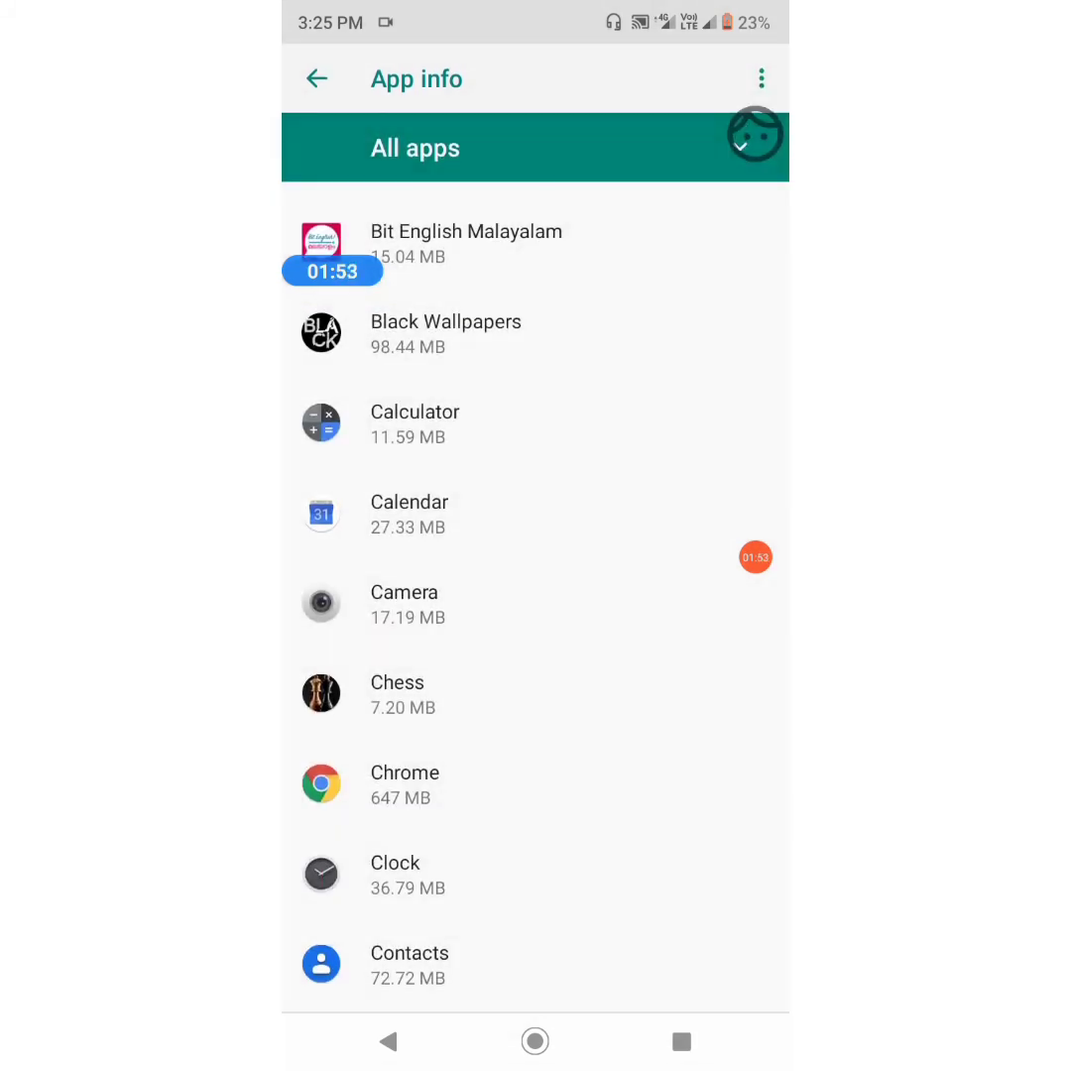
left_click(447, 425)
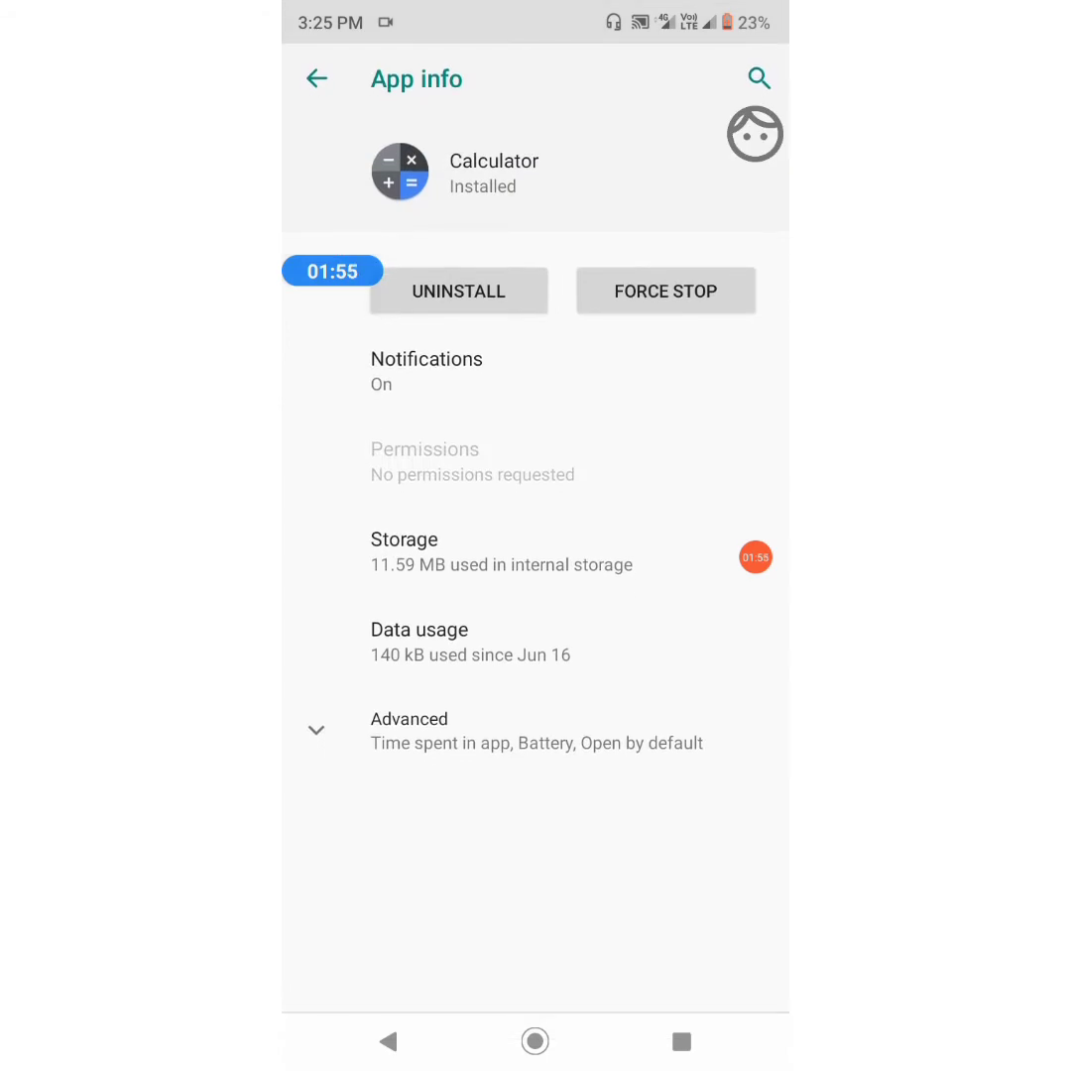
left_click(666, 291)
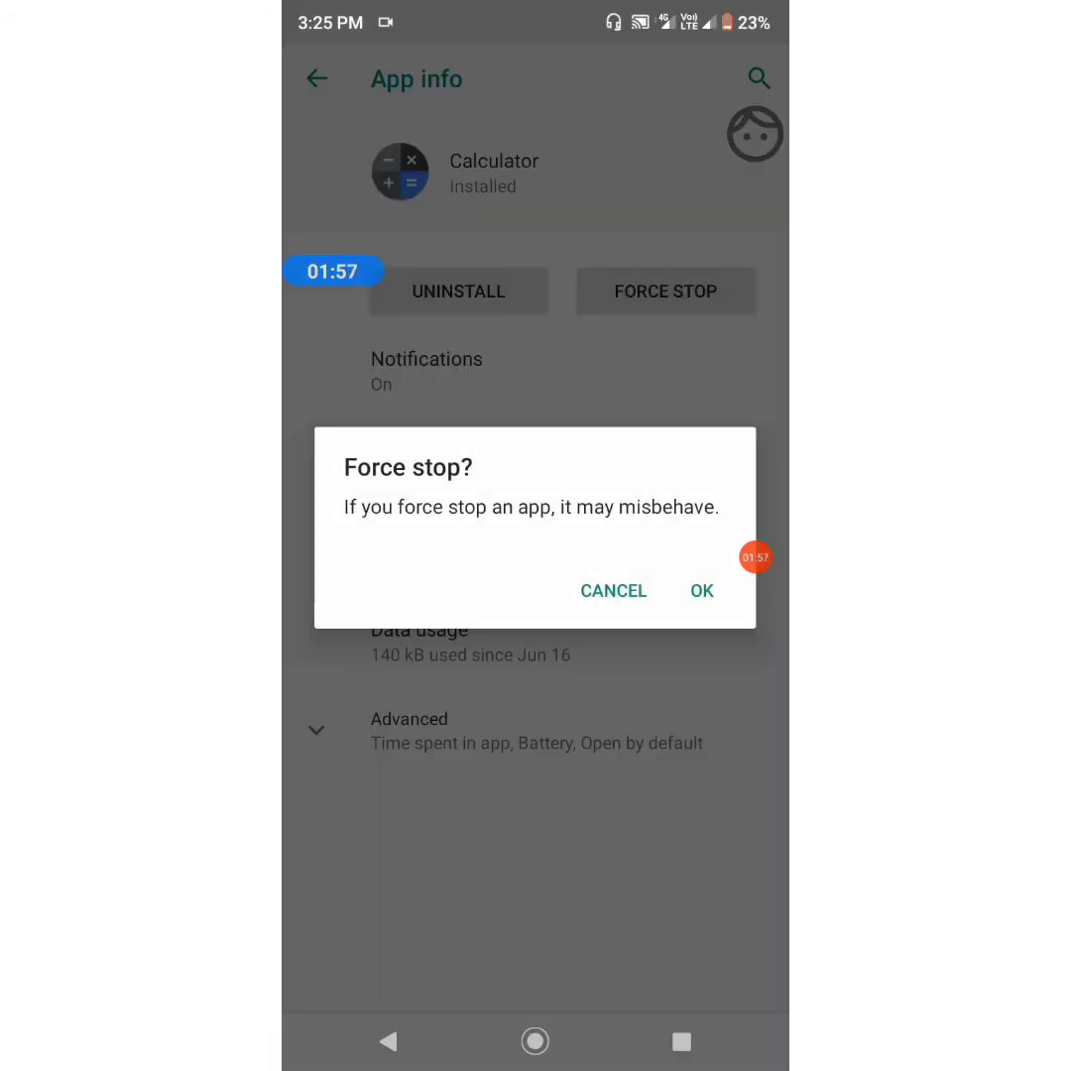
left_click(756, 557)
left_click(701, 591)
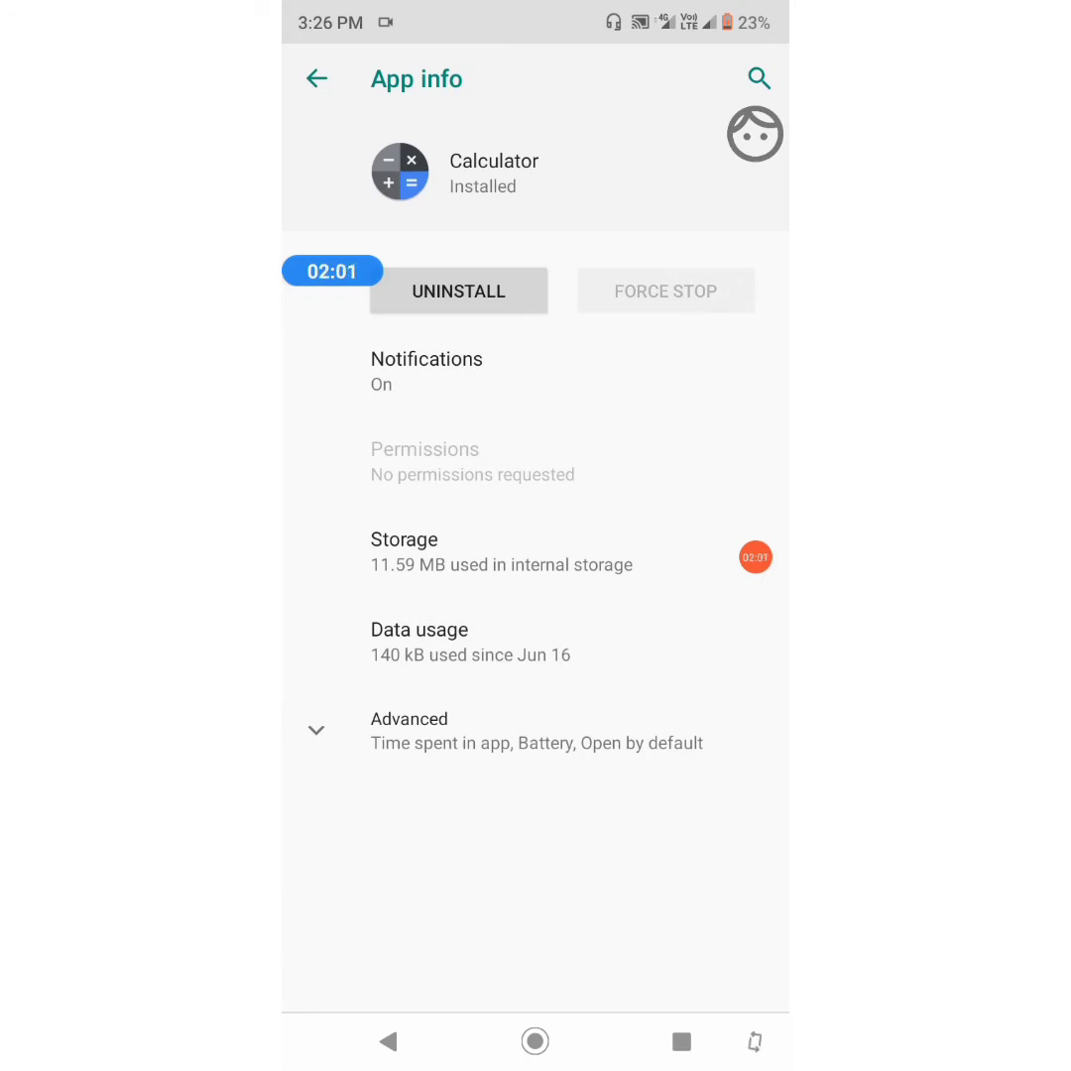
Clear YouTube's cache to 0 B, cutting its storage from 1.01 GB to 617 MB.
left_click(388, 1041)
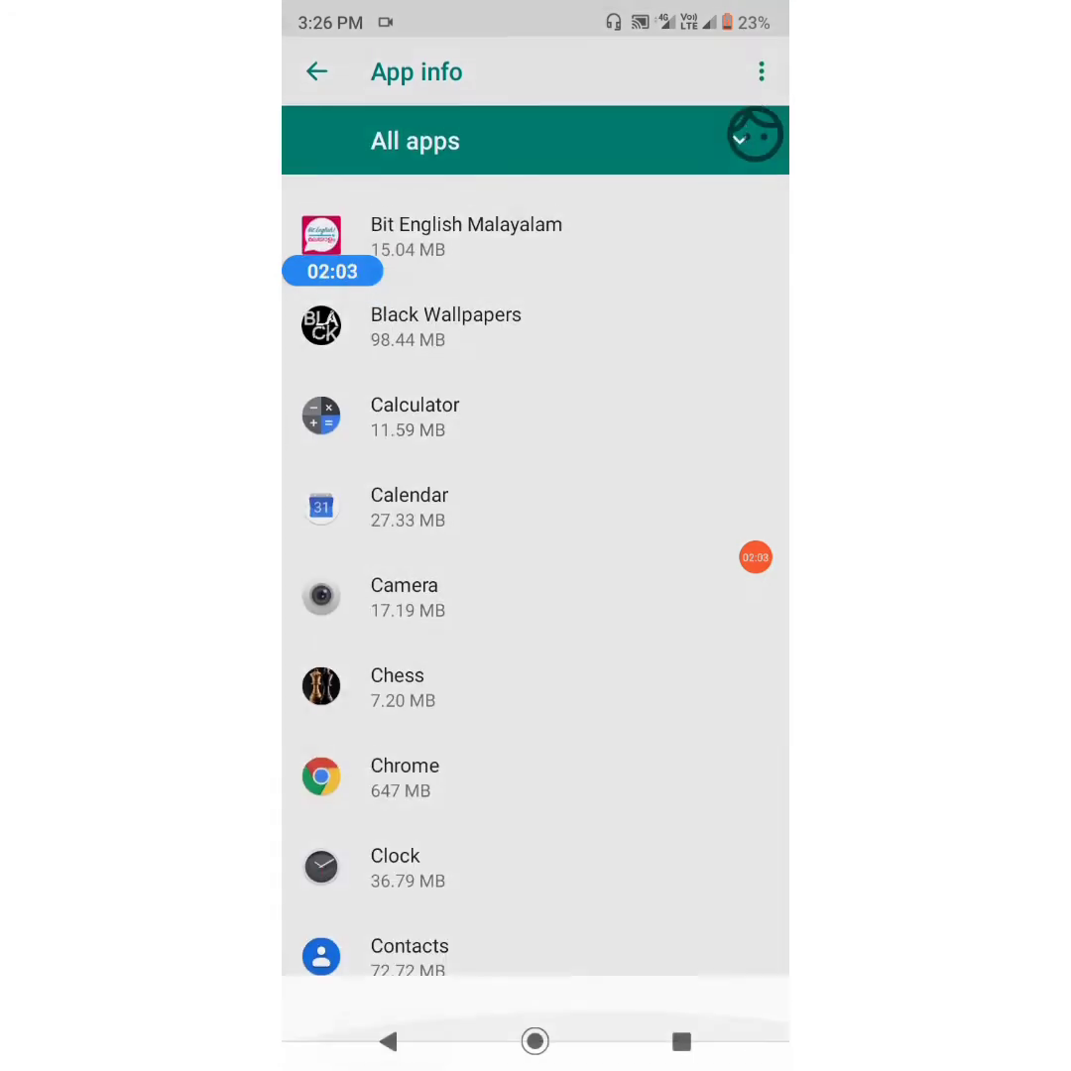
scroll(535, 596, "down", 15)
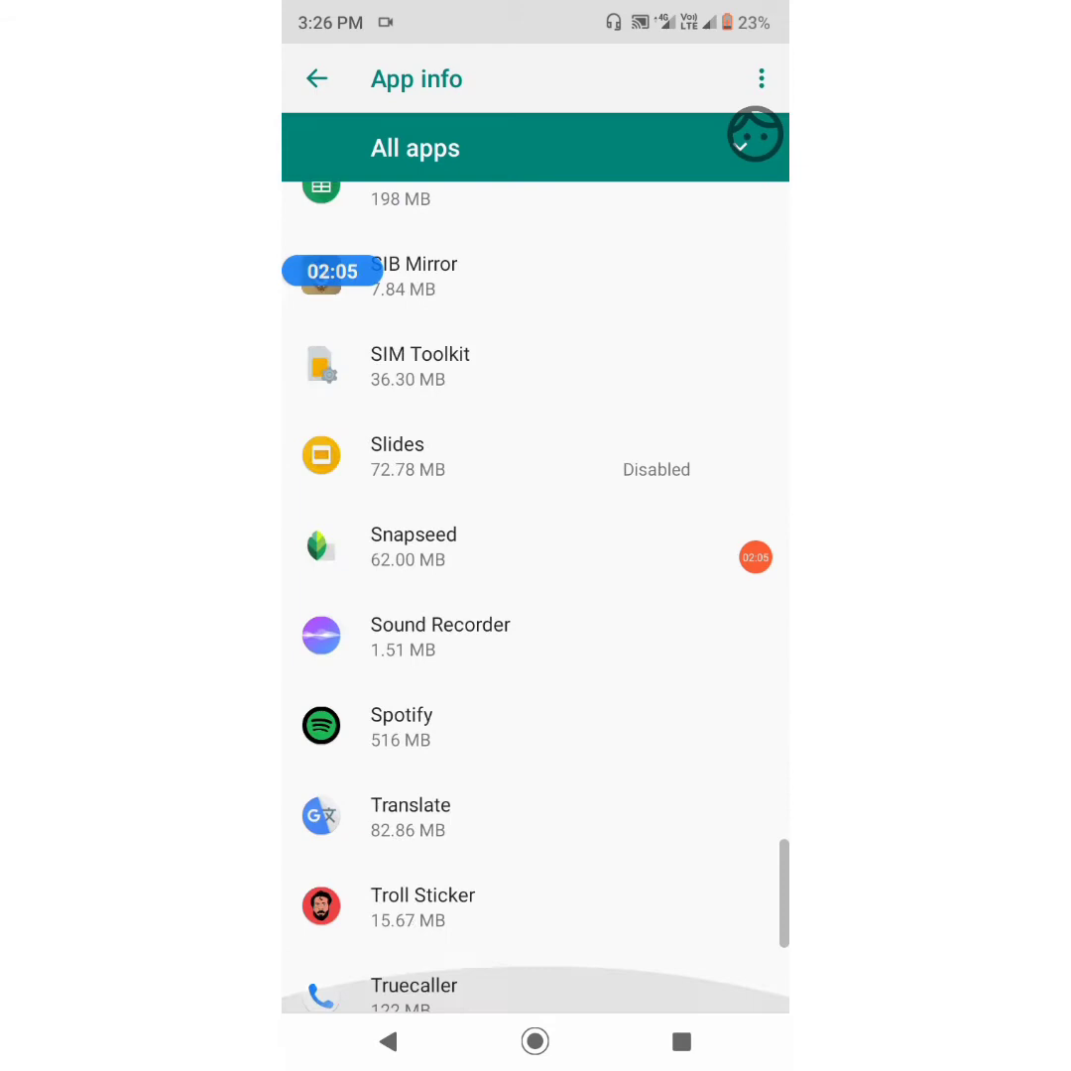
left_click(476, 698)
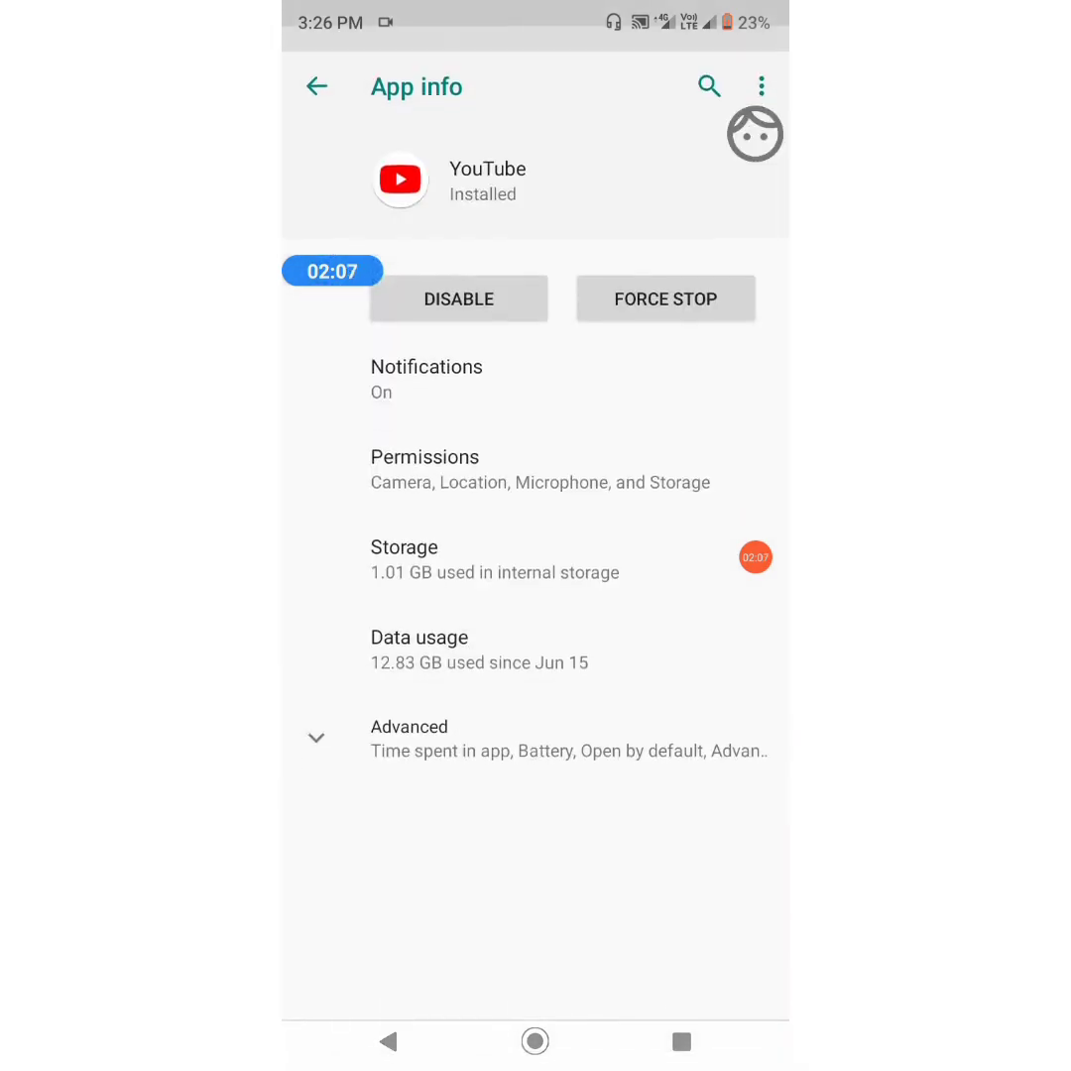
left_click(496, 552)
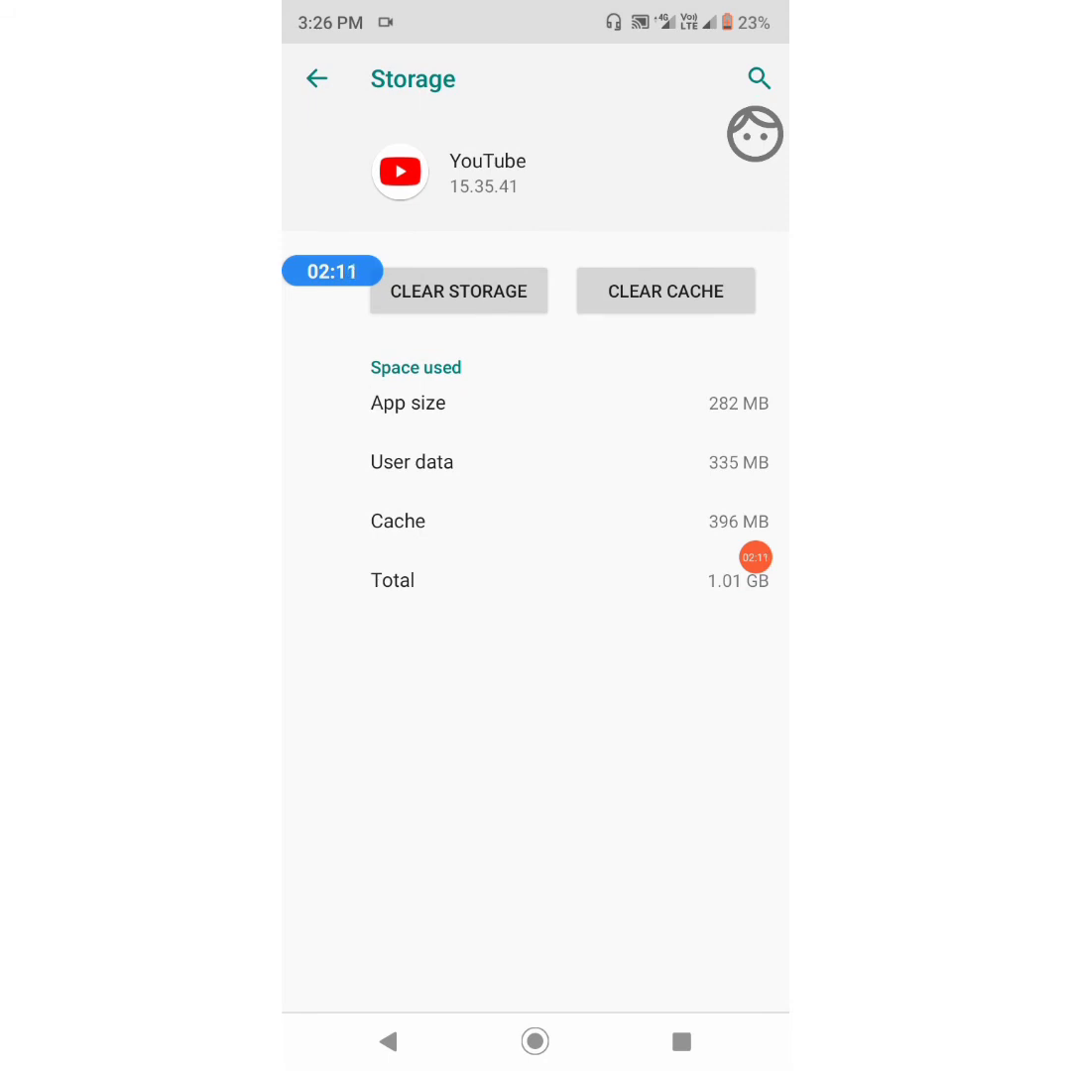
left_click(666, 291)
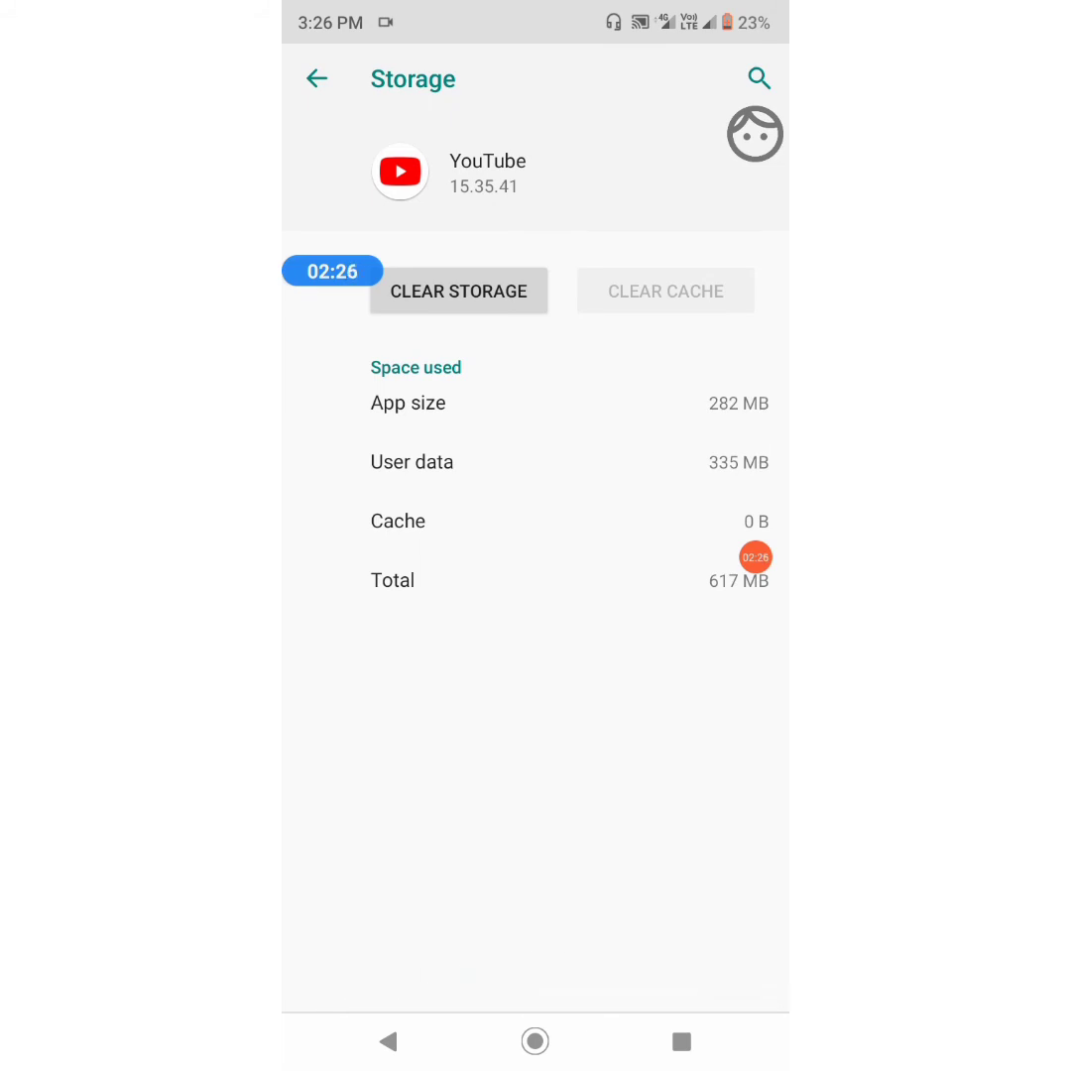
Back out of Settings to the home screen, opening and closing the app drawer.
key("Escape")
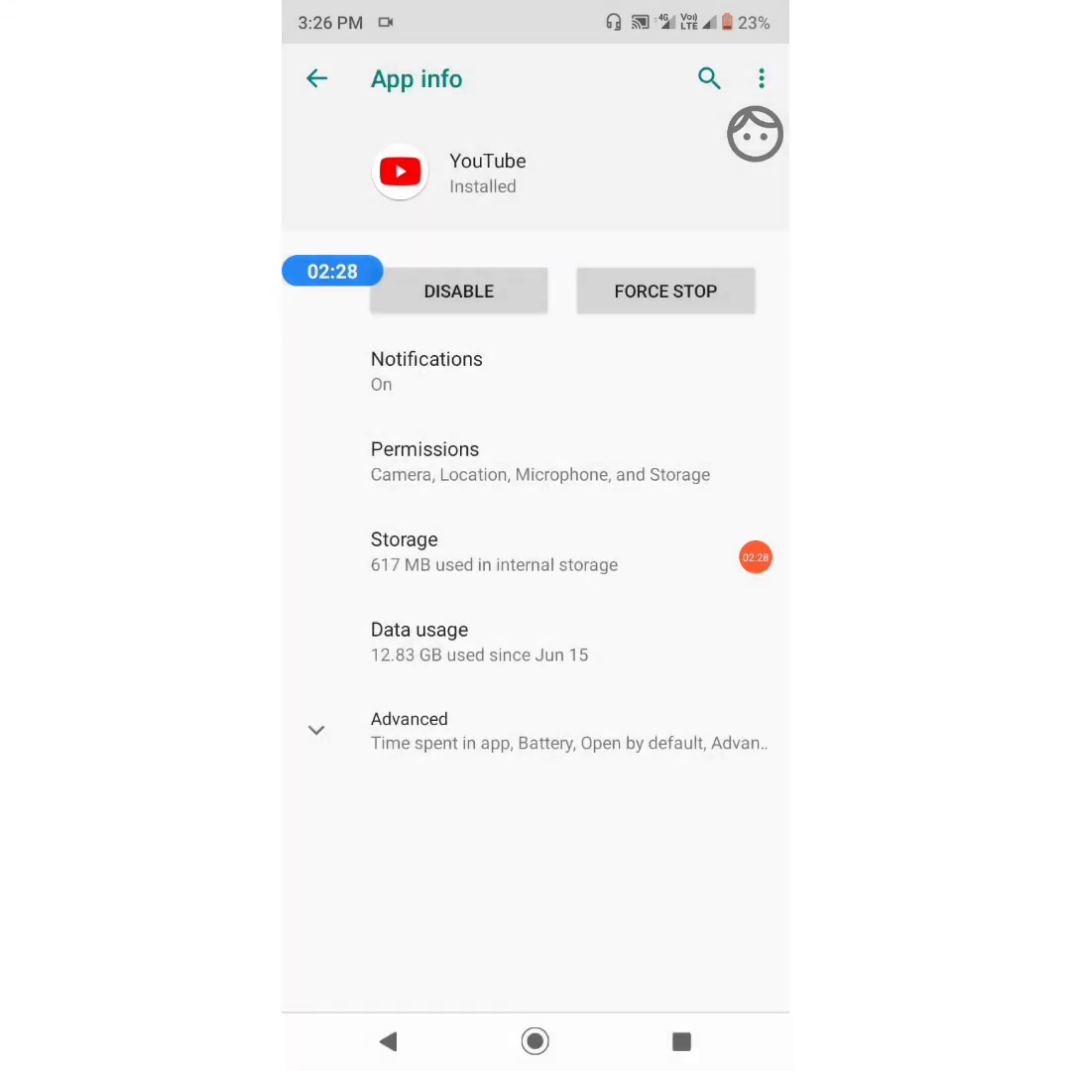
key("Escape")
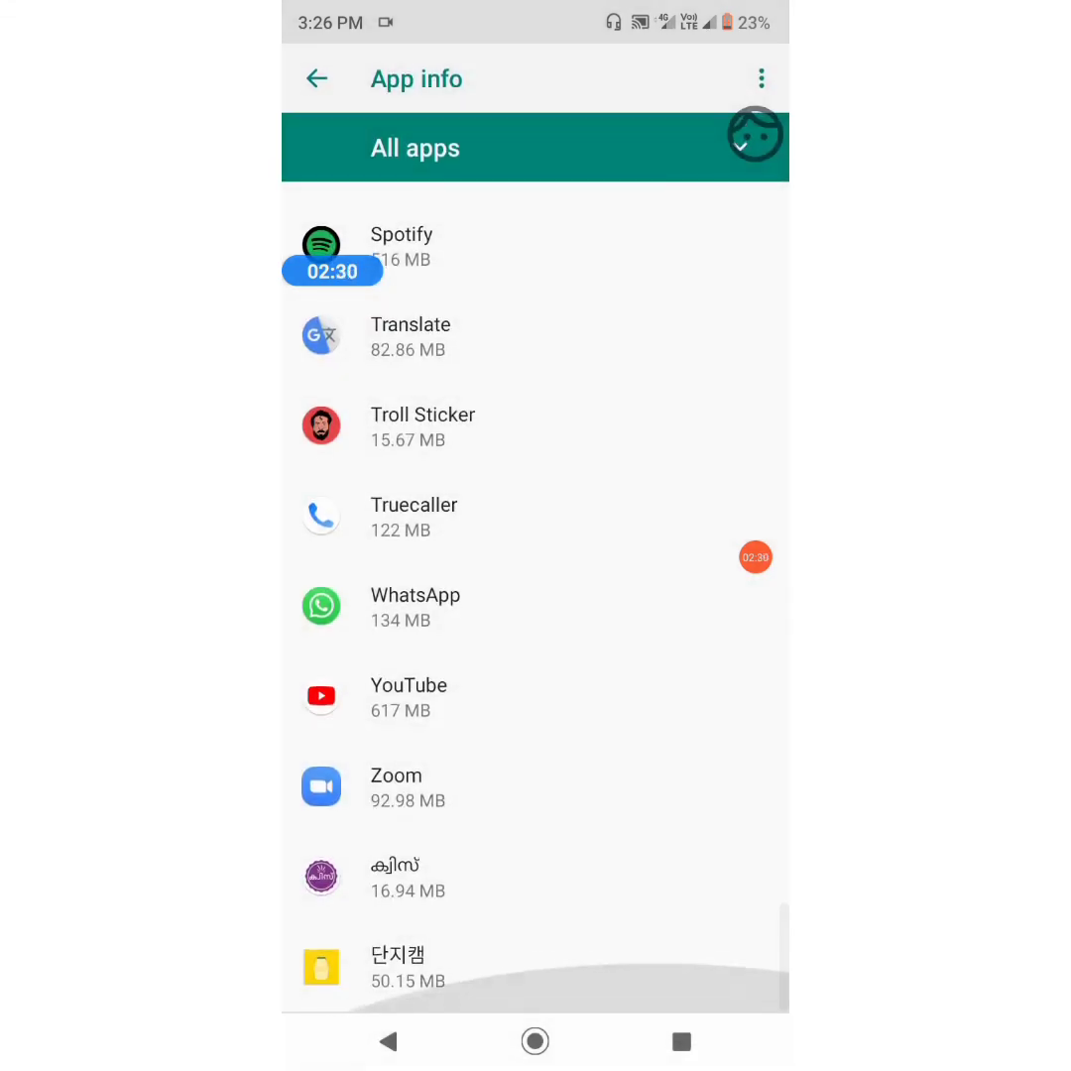
scroll(536, 596, "up", 15)
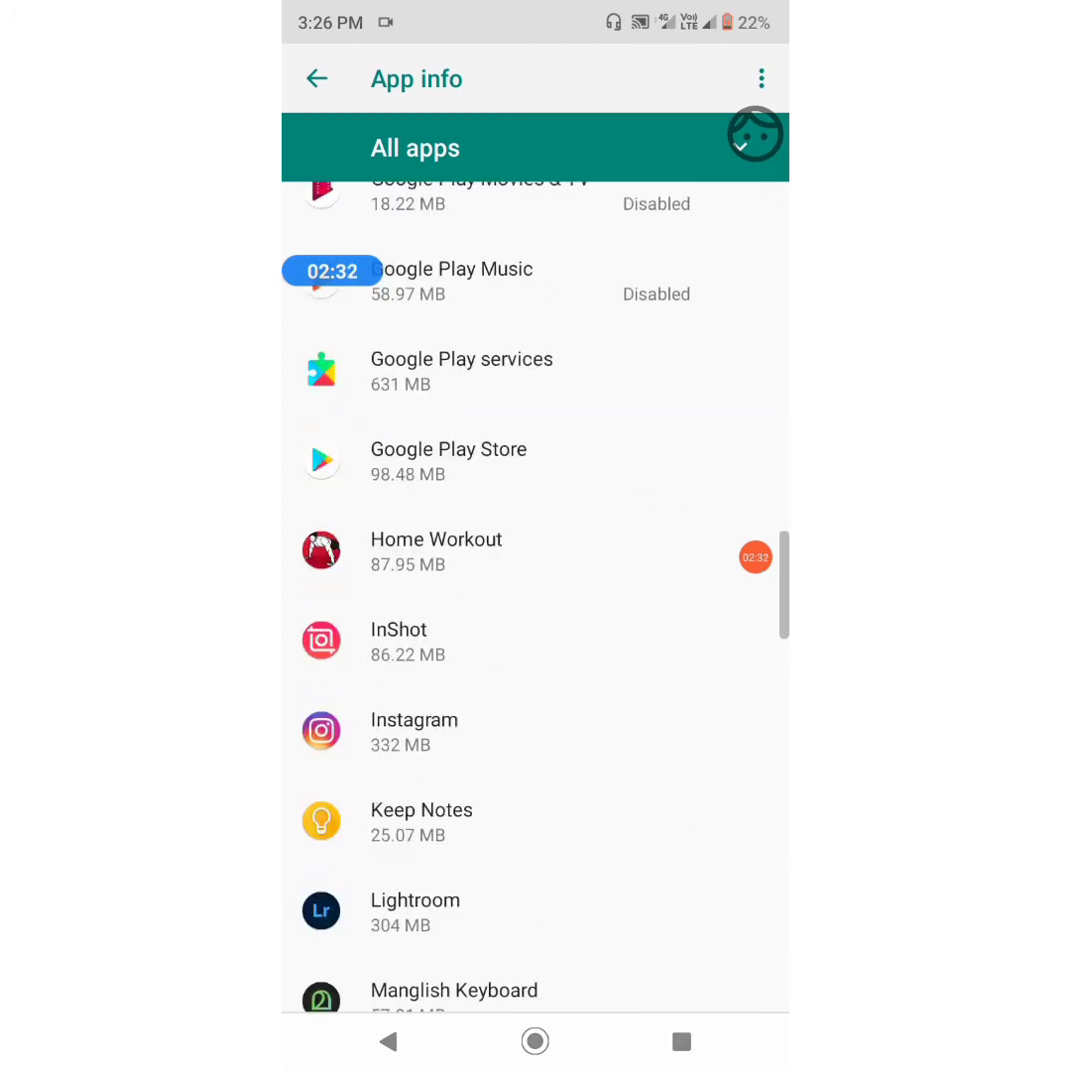
scroll(536, 596, "down", 15)
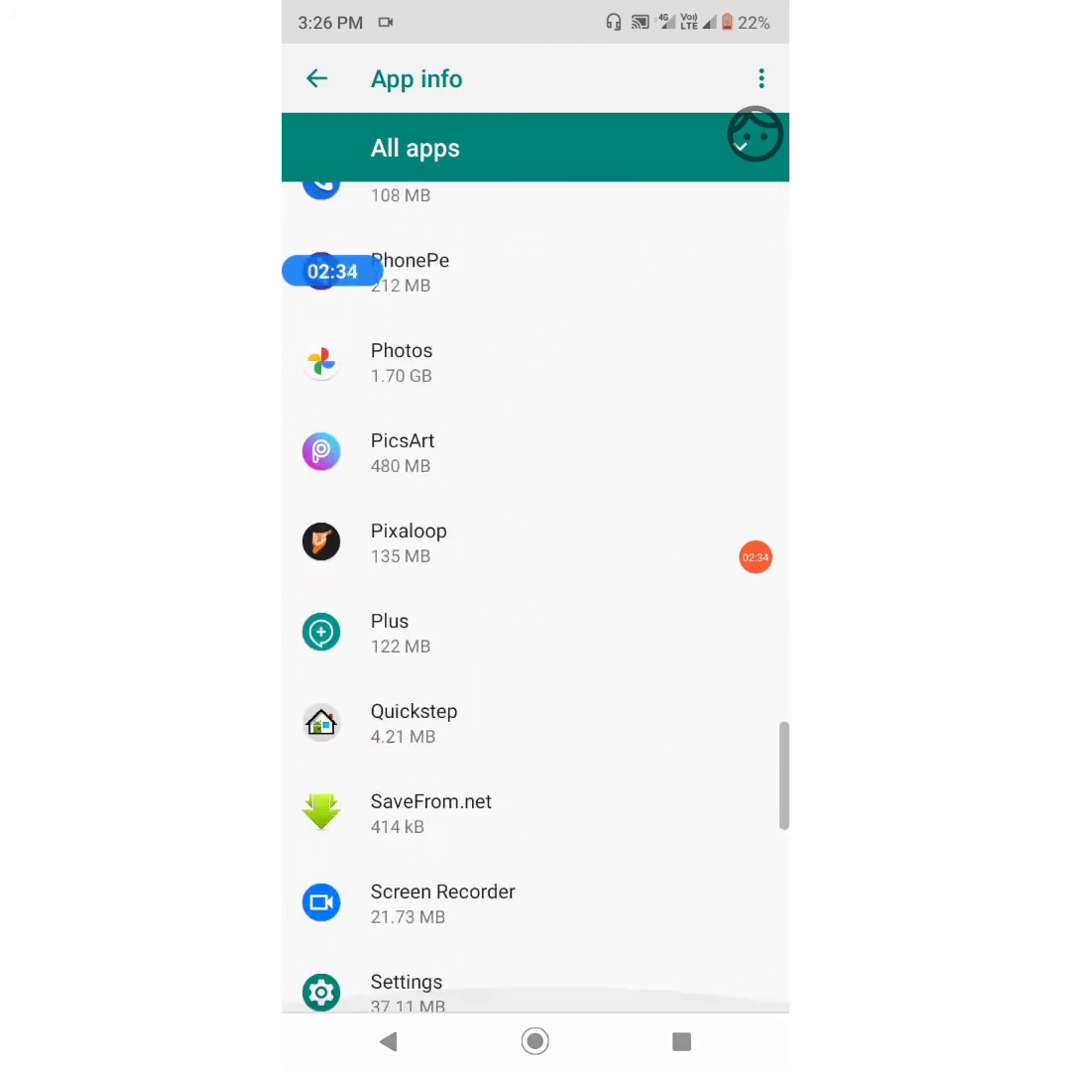
scroll(536, 595, "up", 10)
scroll(535, 596, "up", 10)
key("Escape")
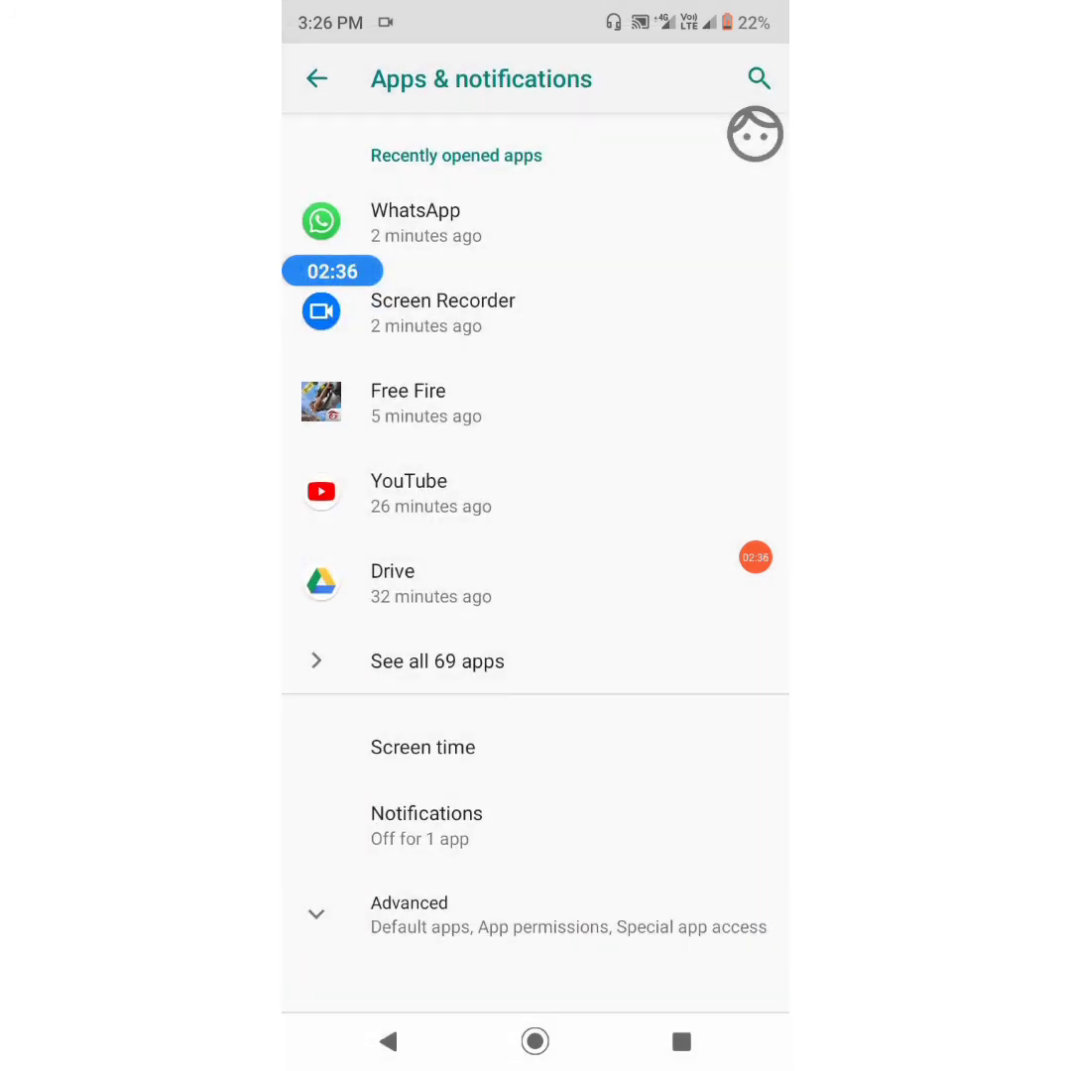
left_click(408, 402)
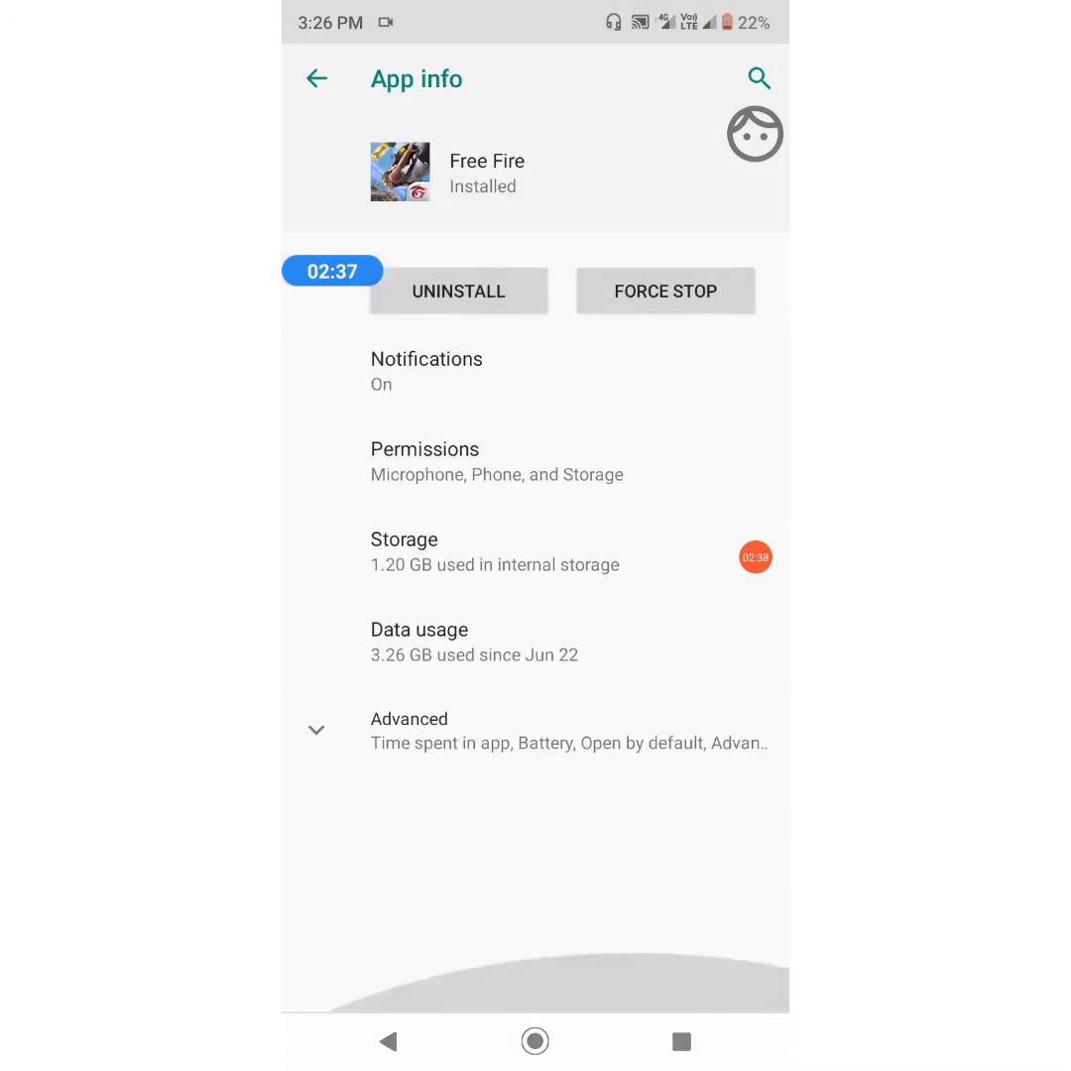
left_click(535, 1042)
left_click_drag(536, 793, 535, 298)
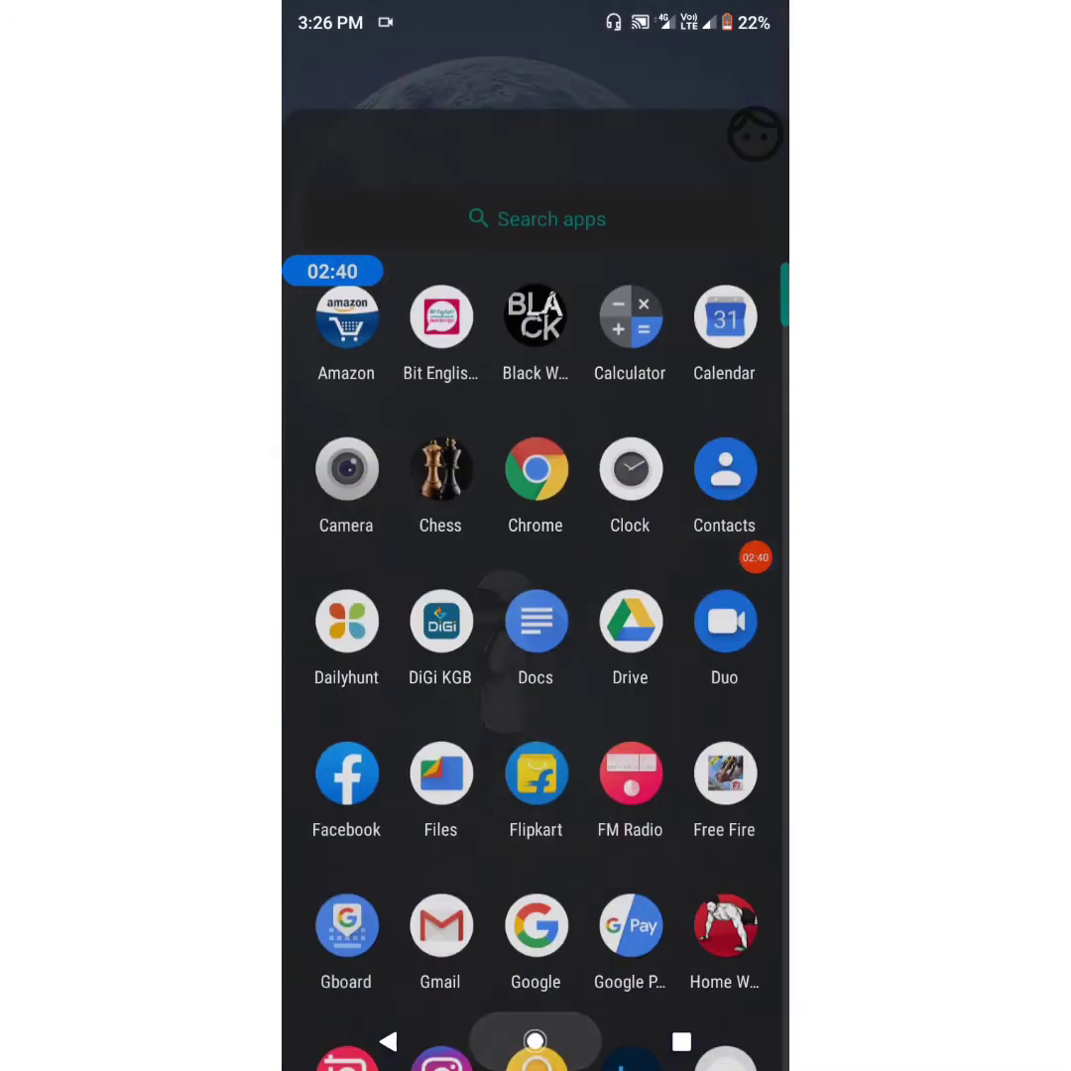
scroll(536, 595, "down", 10)
scroll(536, 595, "down", 5)
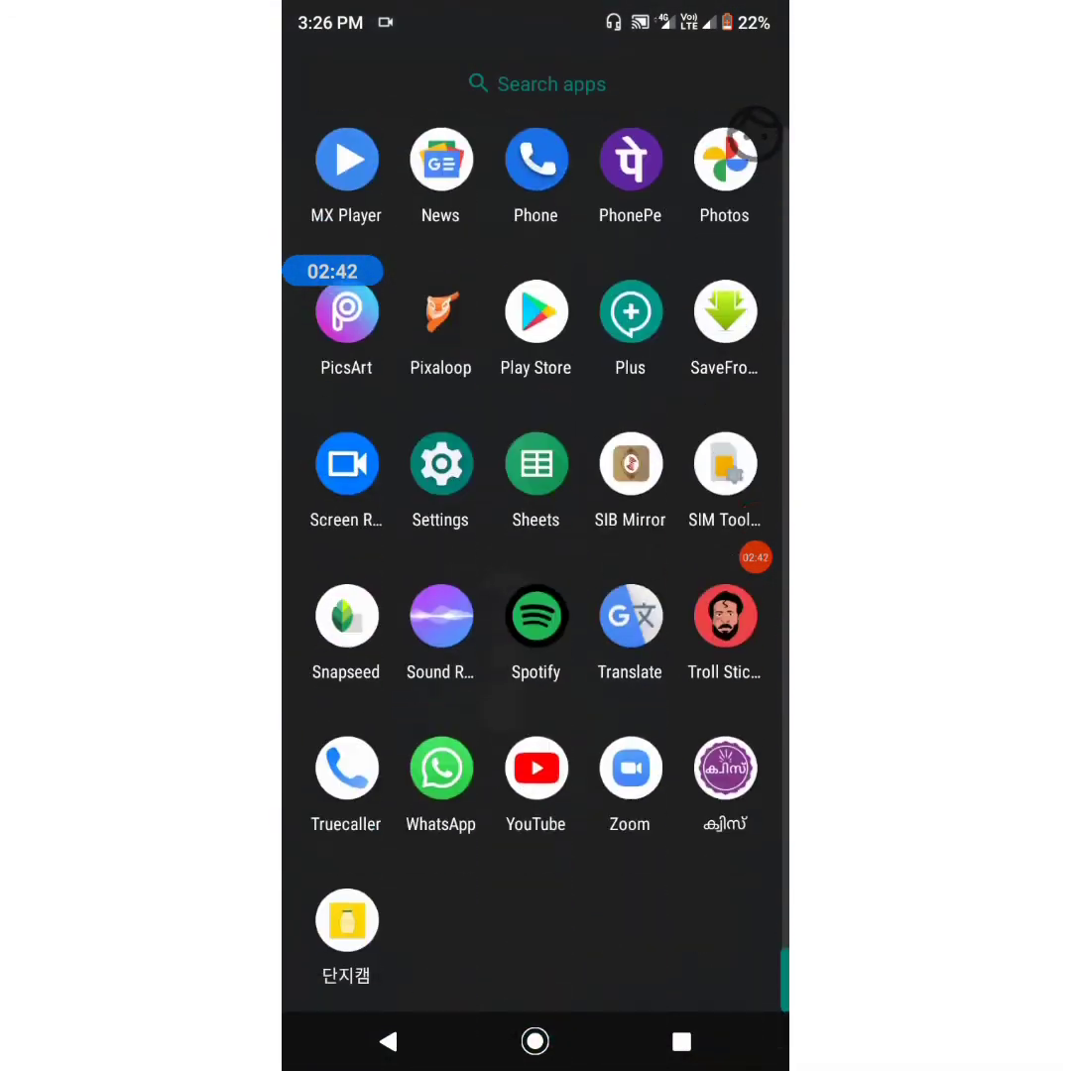
scroll(535, 595, "up", 15)
key("Escape")
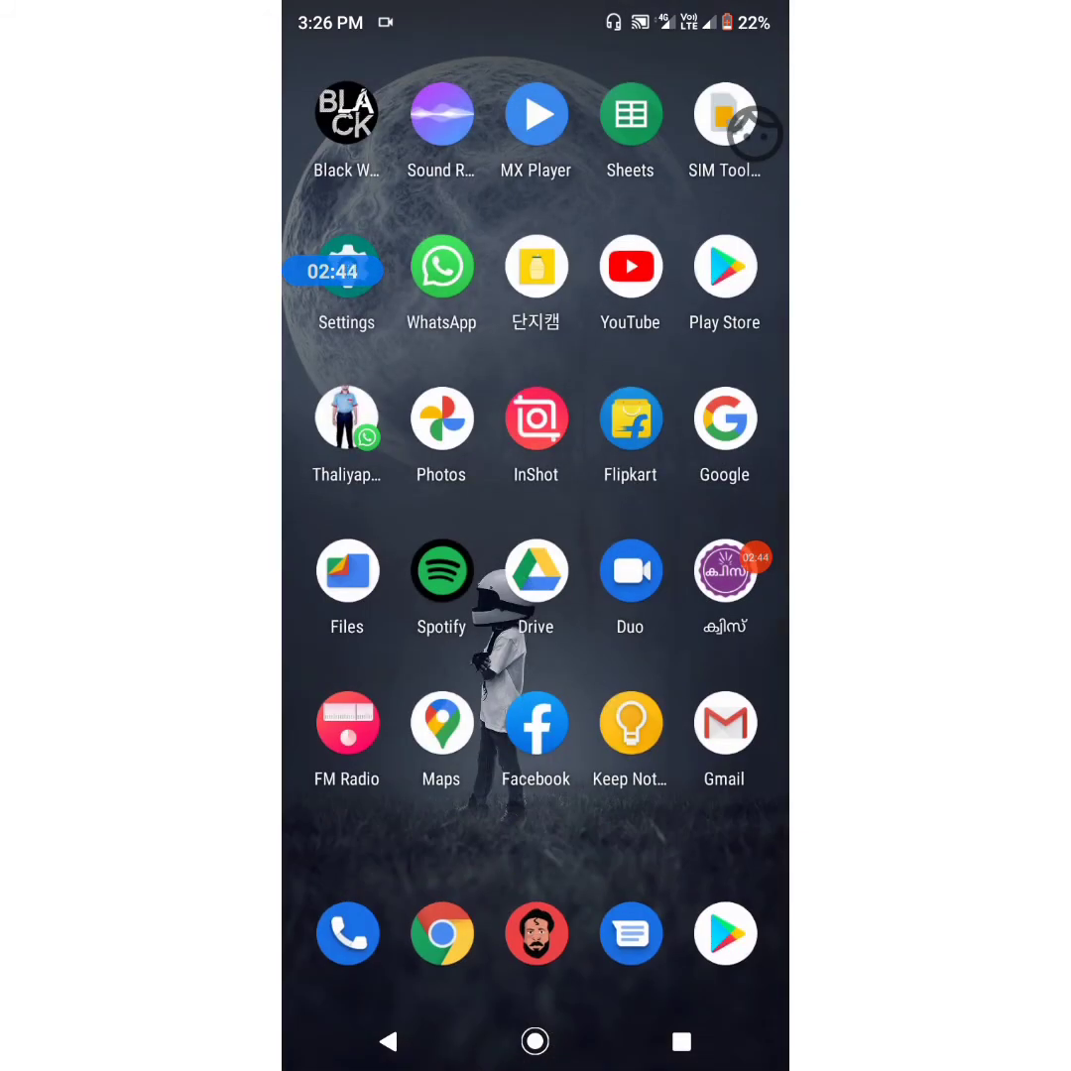